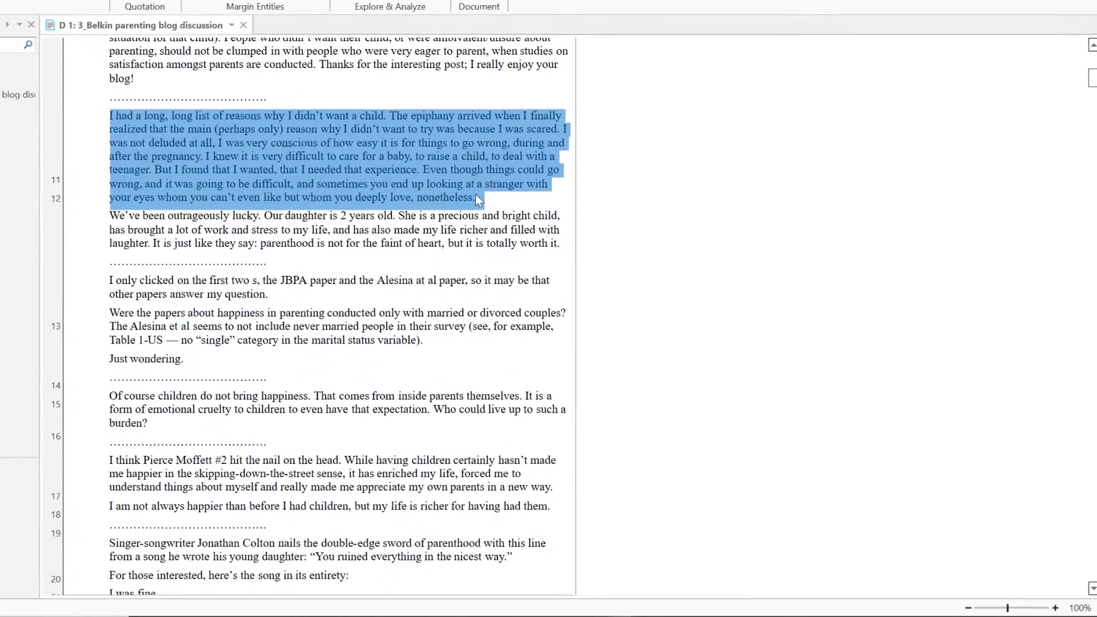
Create the code 'reasons for having children' and apply it to the reasons paragraph
right_click(232, 111)
click(266, 119)
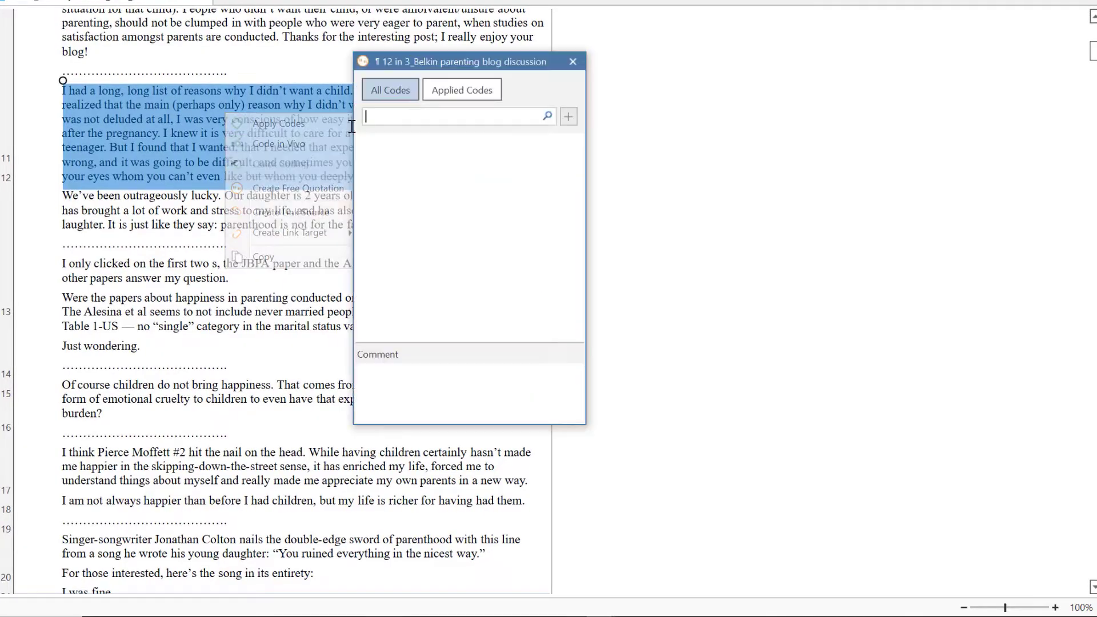
text(reasons for having c)
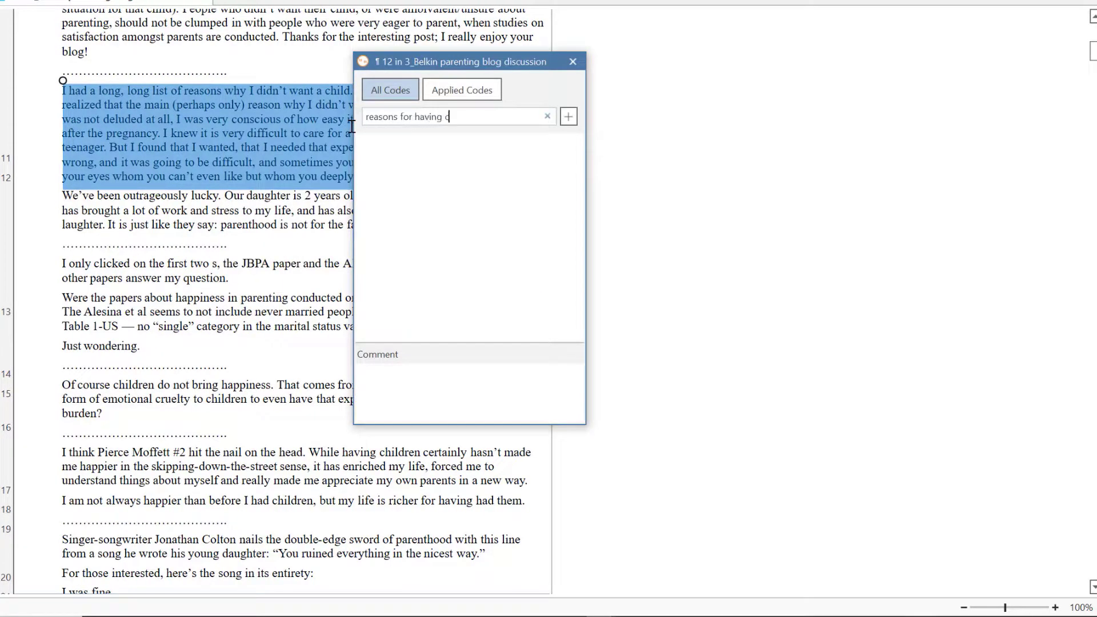
text(hildren)
click(569, 117)
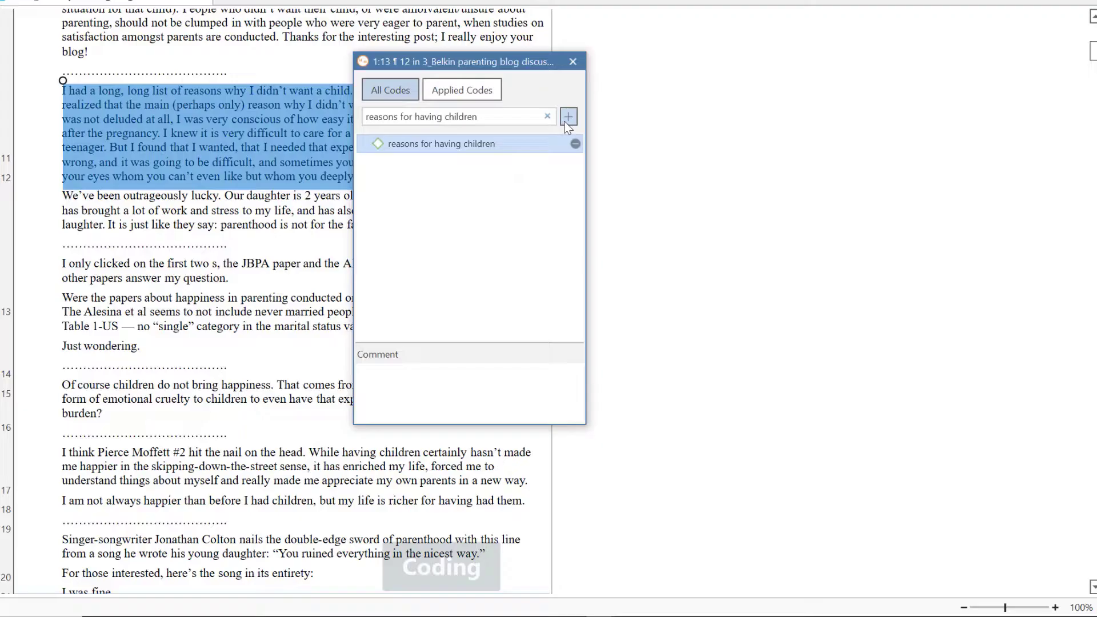
click(626, 91)
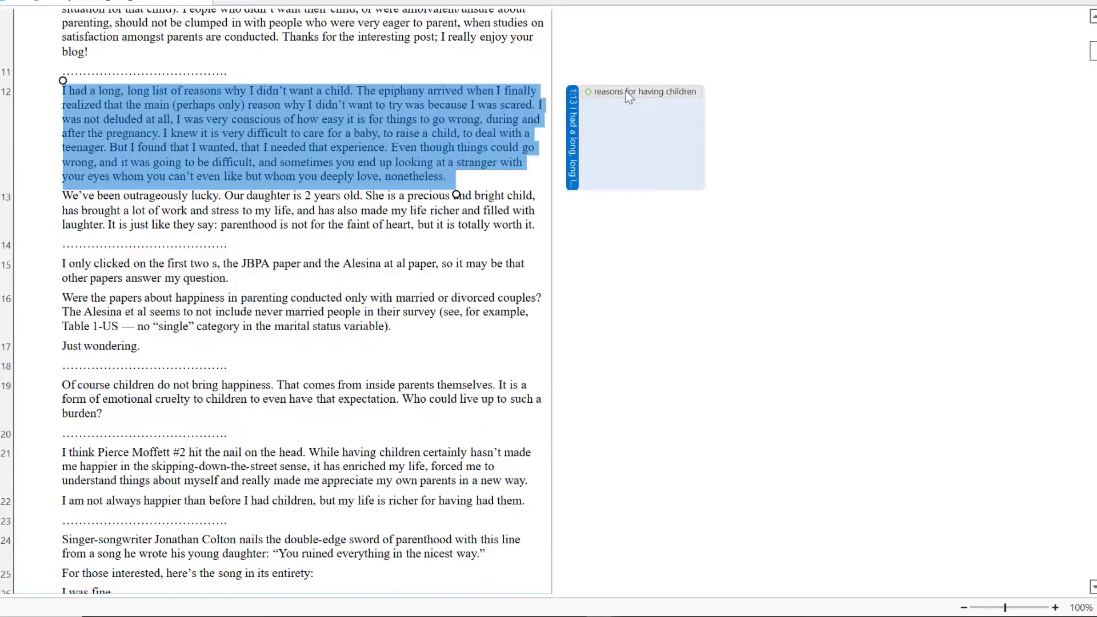
Save the comment 'code definition' on the 'reasons for having children' margin code
right_click(626, 91)
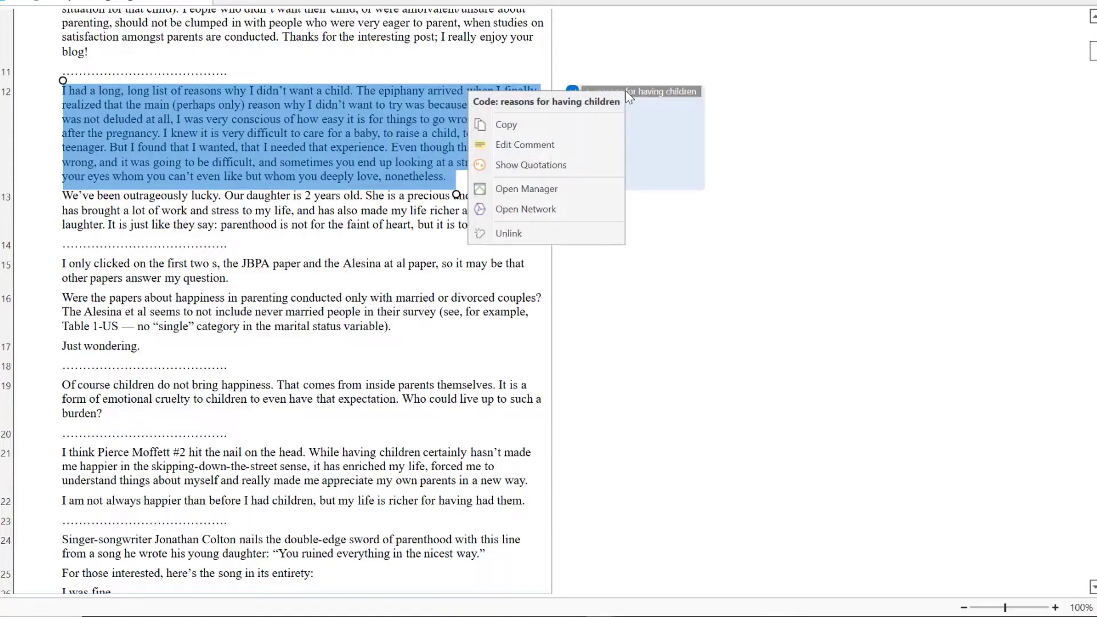
click(590, 145)
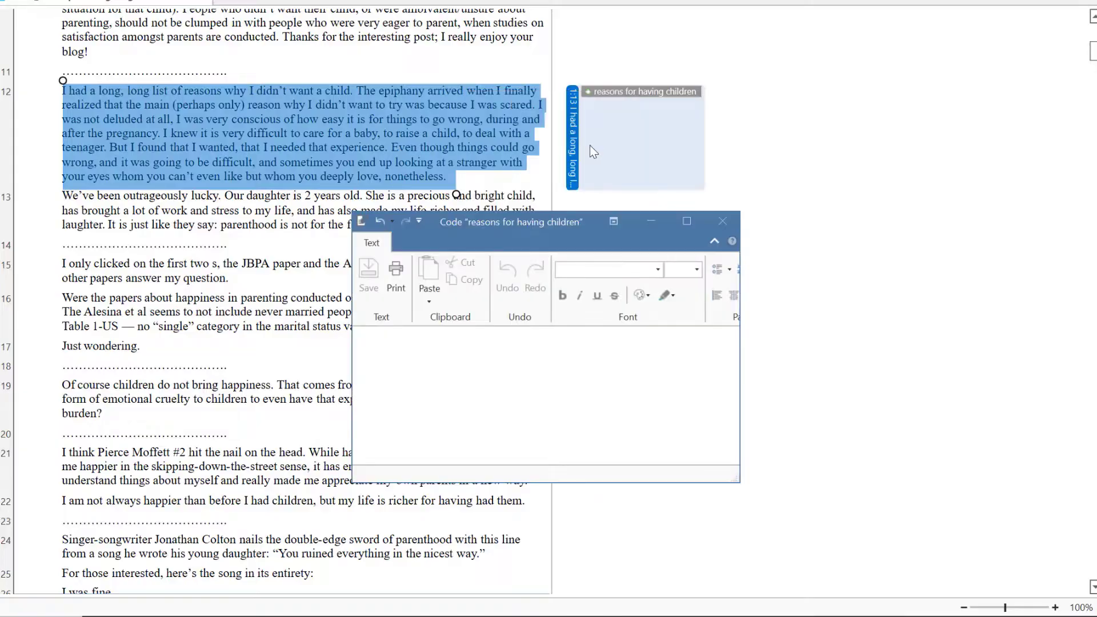
text(code definition)
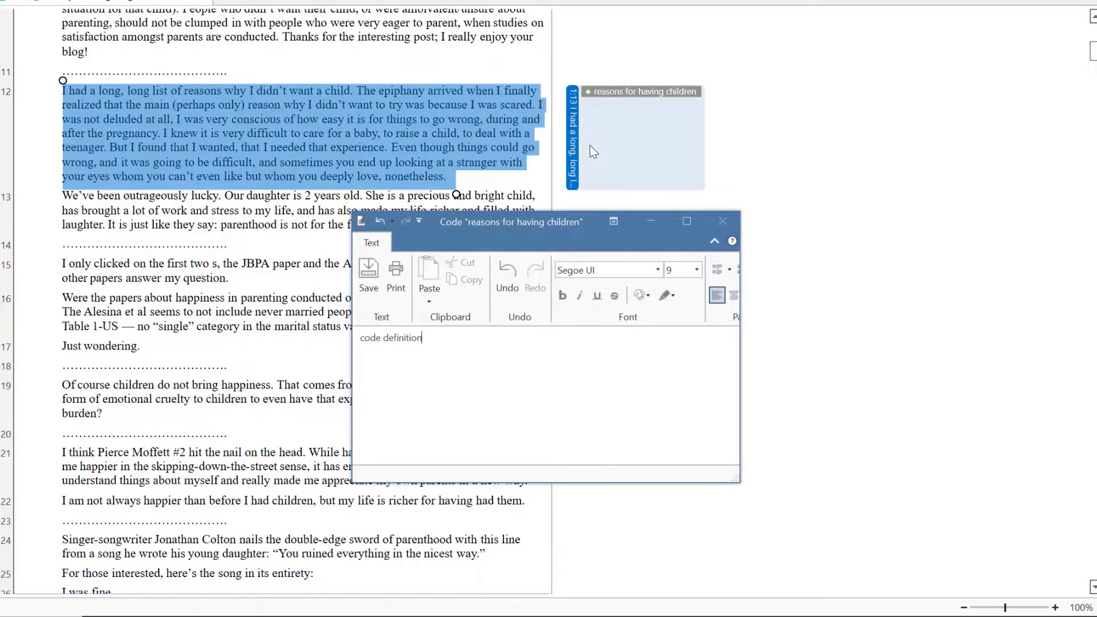
click(369, 274)
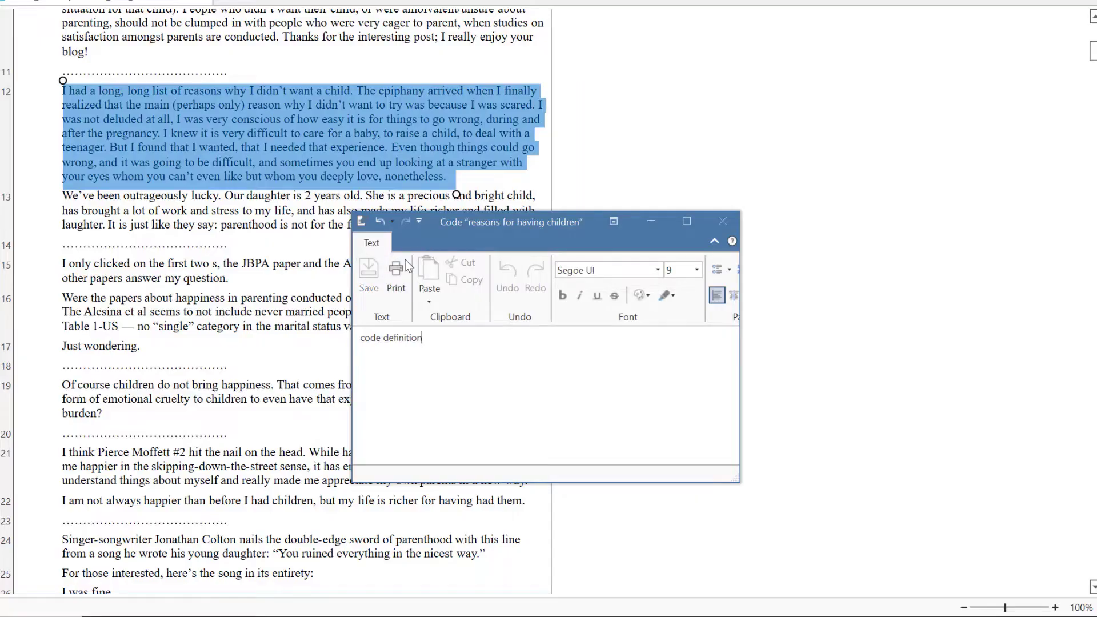
click(722, 222)
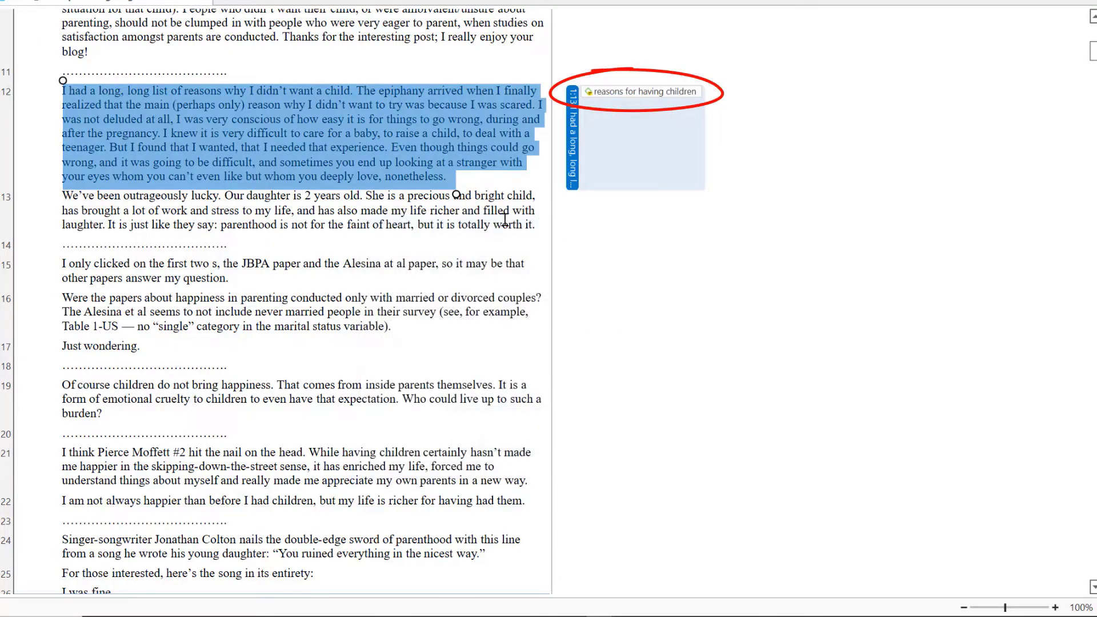
Select paragraph 13 about the lucky daughter and code it with a new 'happiness' code
drag(539, 225, 53, 195)
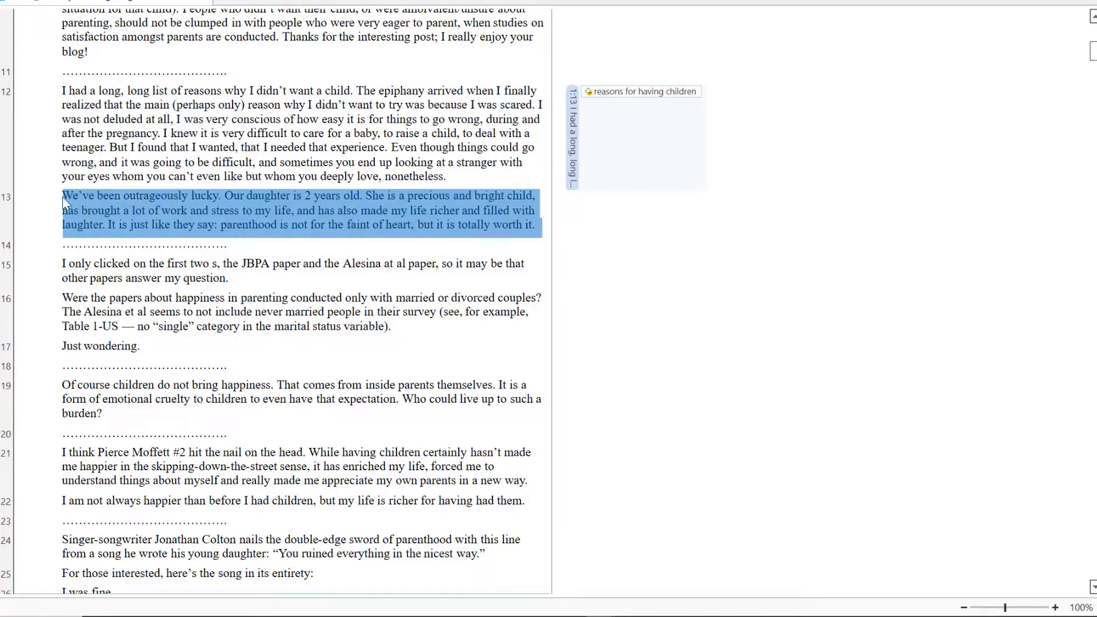
right_click(183, 203)
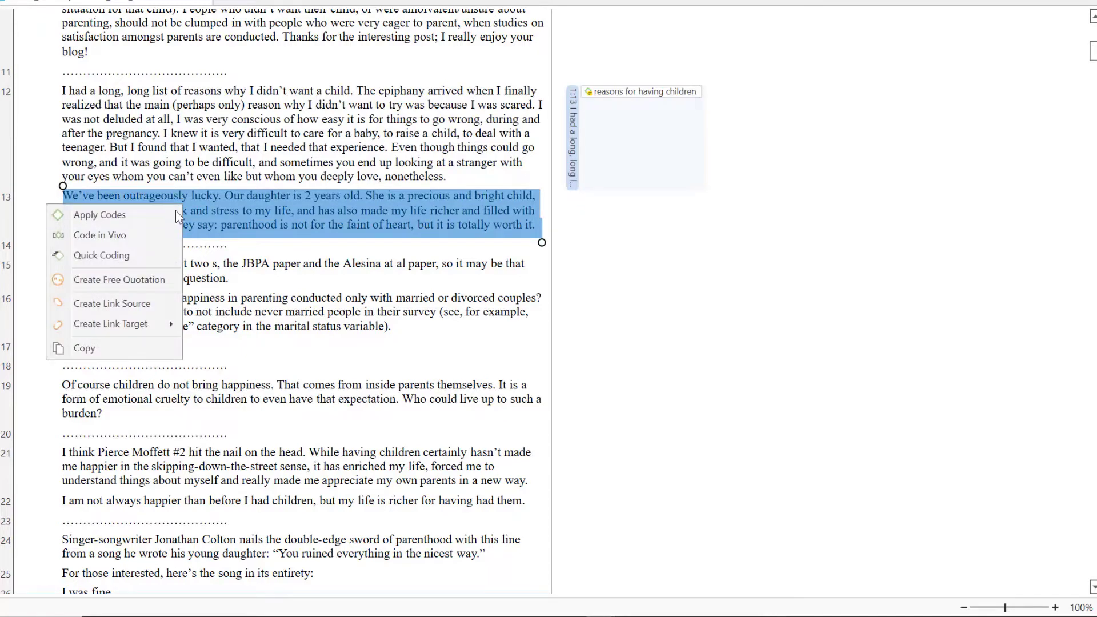
click(104, 218)
text(appiness)
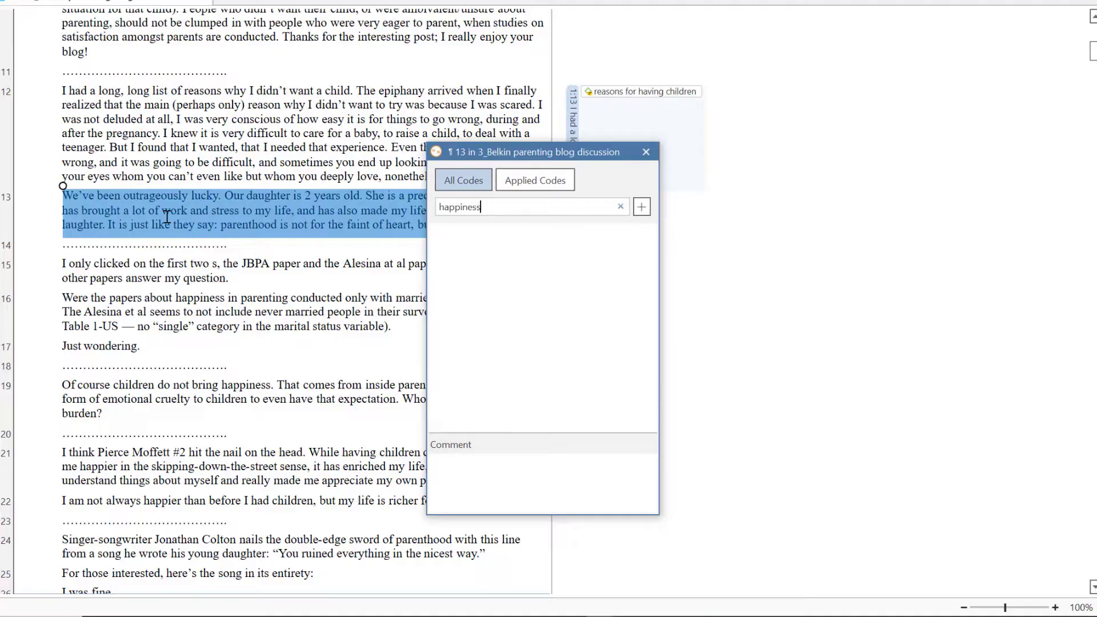
click(643, 205)
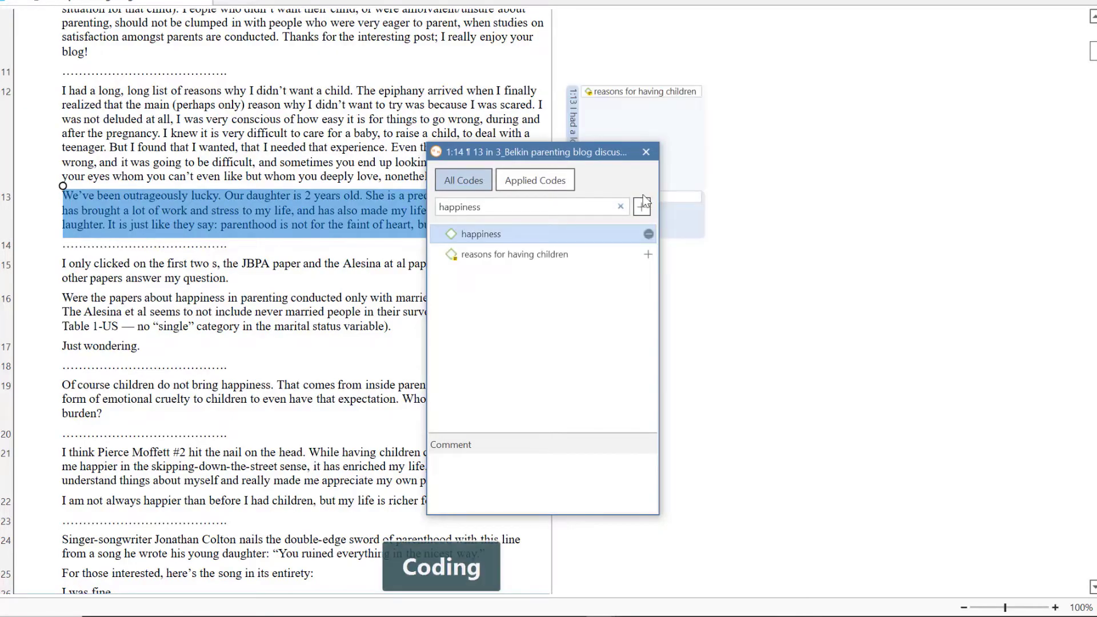
key(Return)
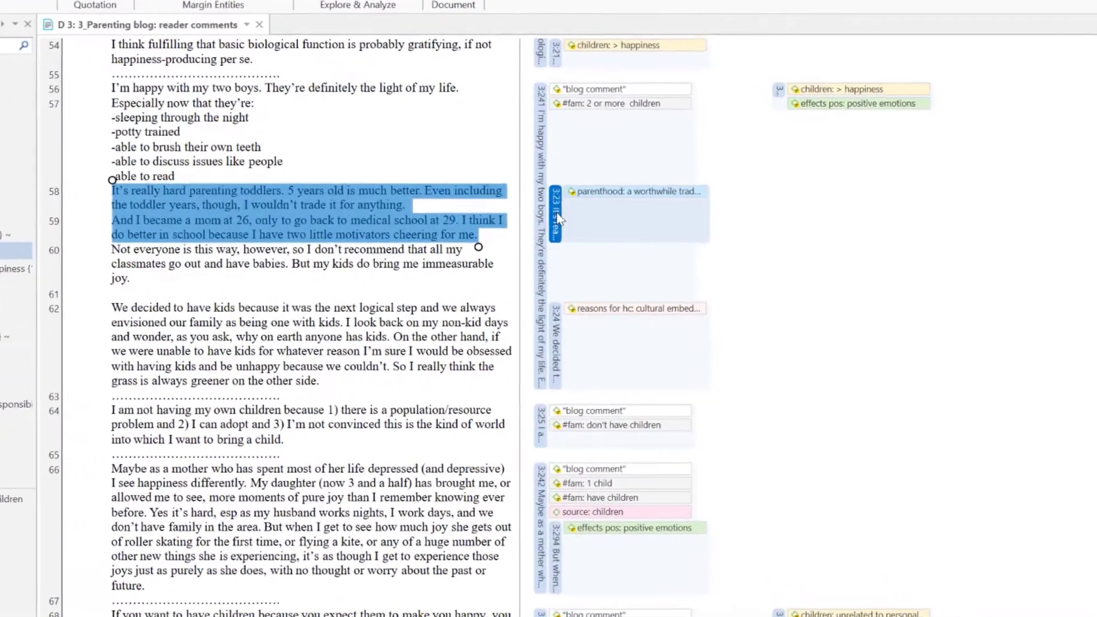
Apply effects pos: positive emotions to quotation 3:23
double_click(620, 251)
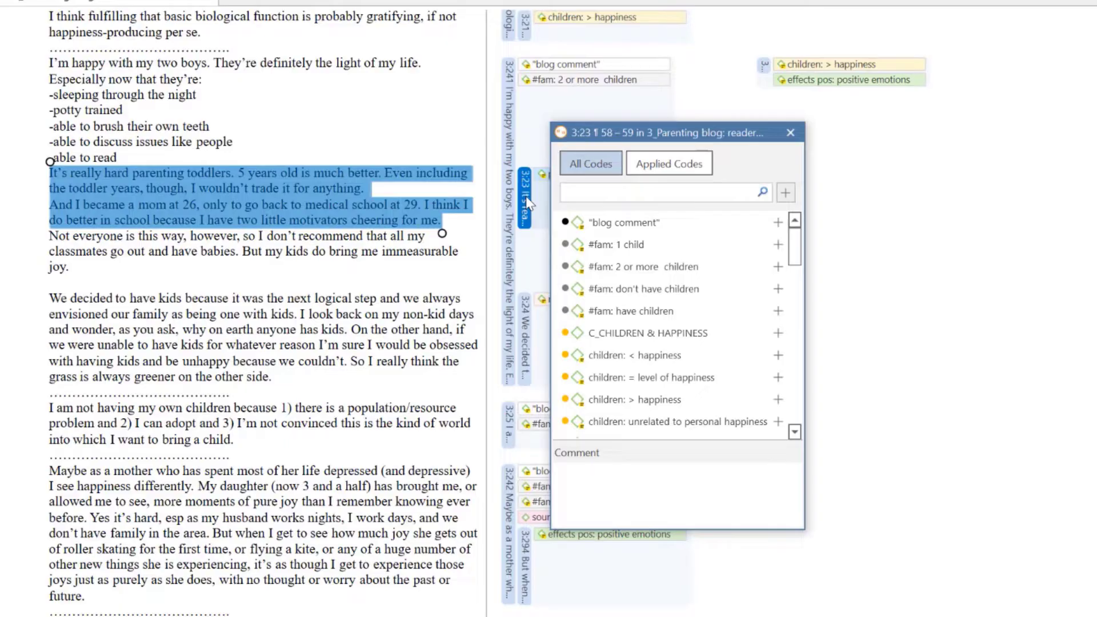
text(pos)
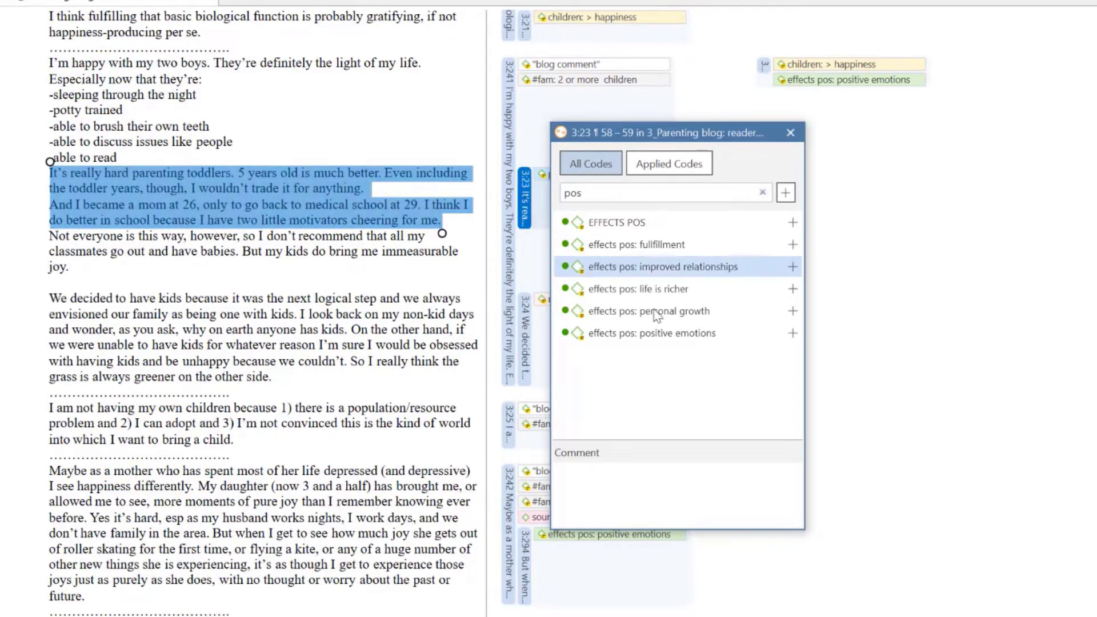
click(791, 333)
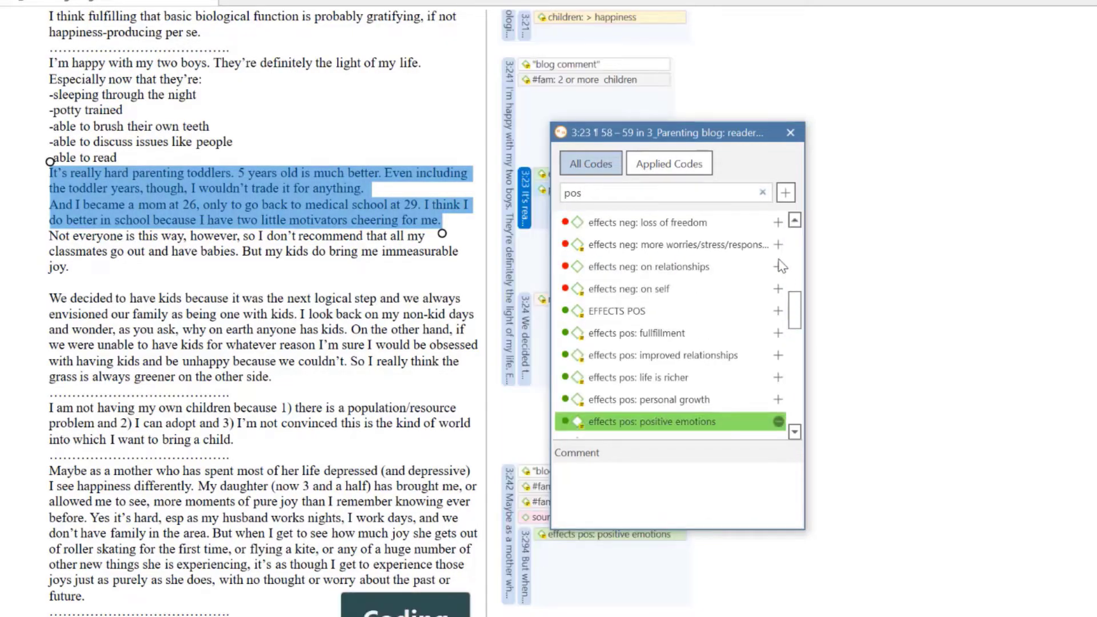
drag(746, 133, 893, 148)
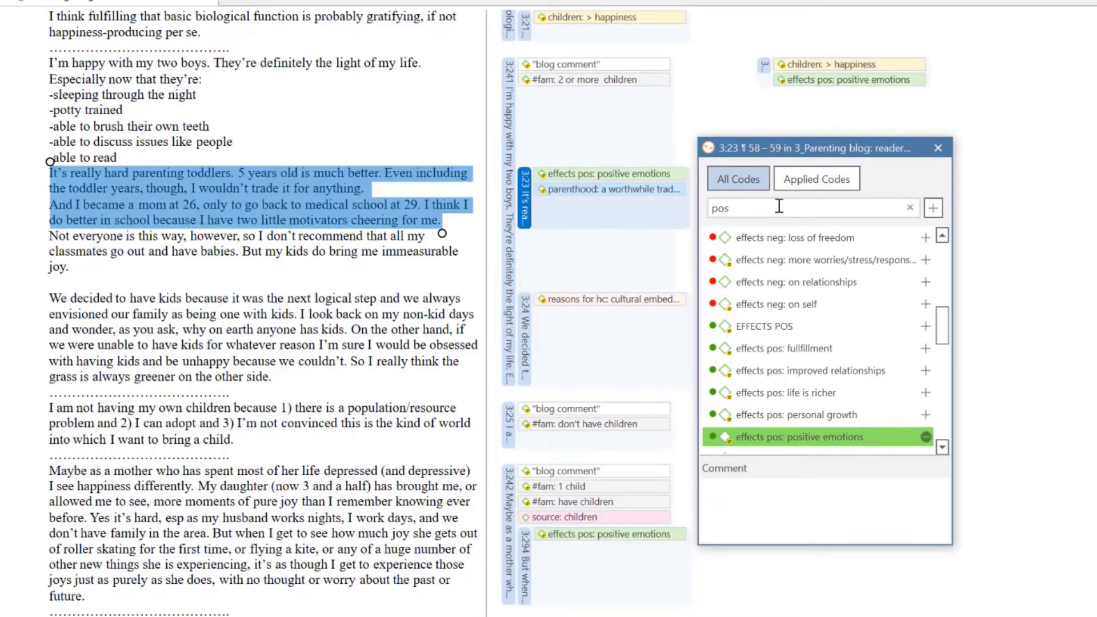
Add children: > happiness to quotation 3:23, then remove it under Applied Codes
key(BackSpace)
key(BackSpace)
key(BackSpace)
text(chi)
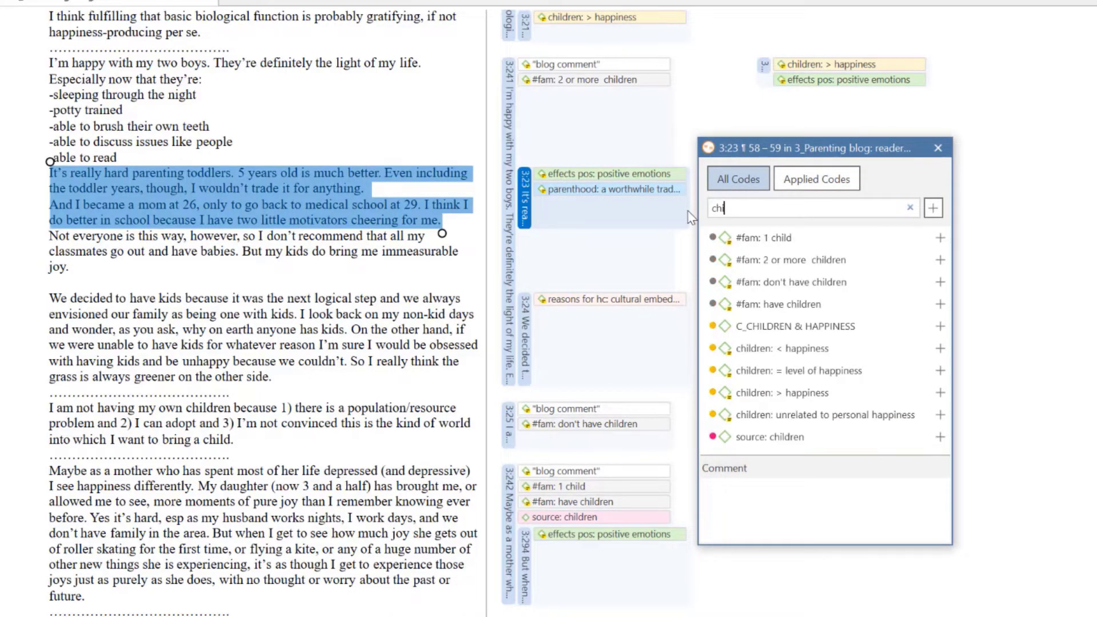
click(940, 393)
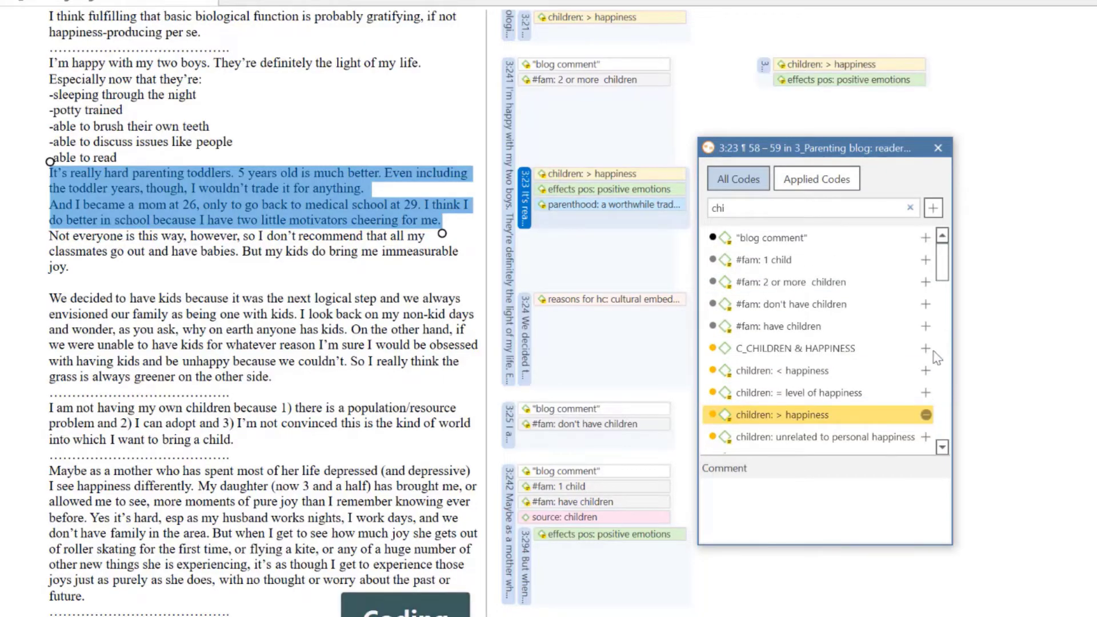
click(817, 180)
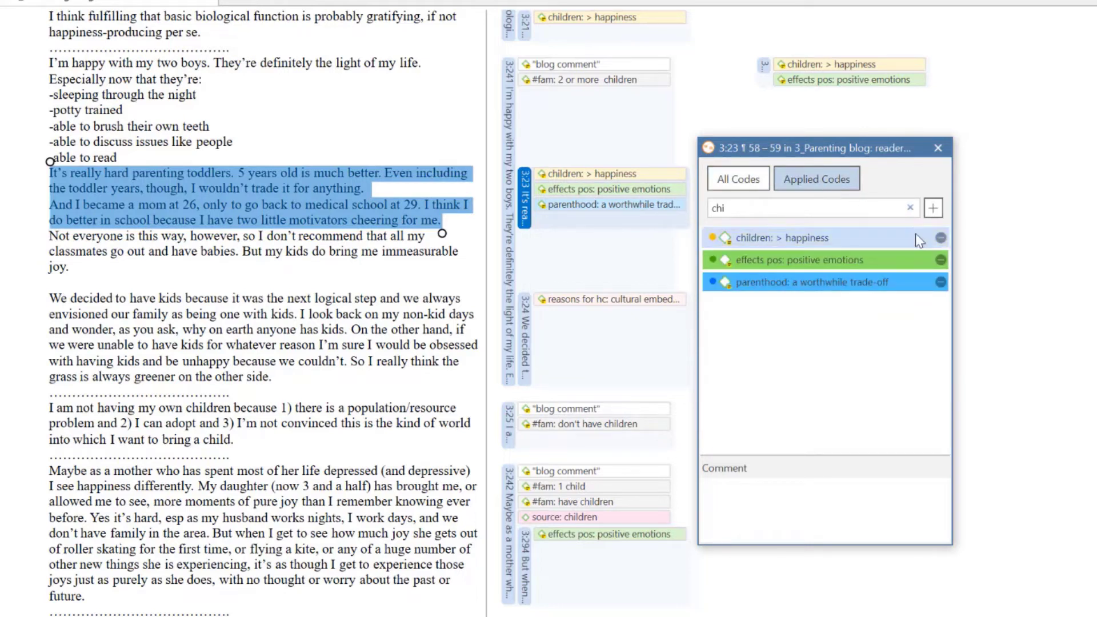
click(940, 237)
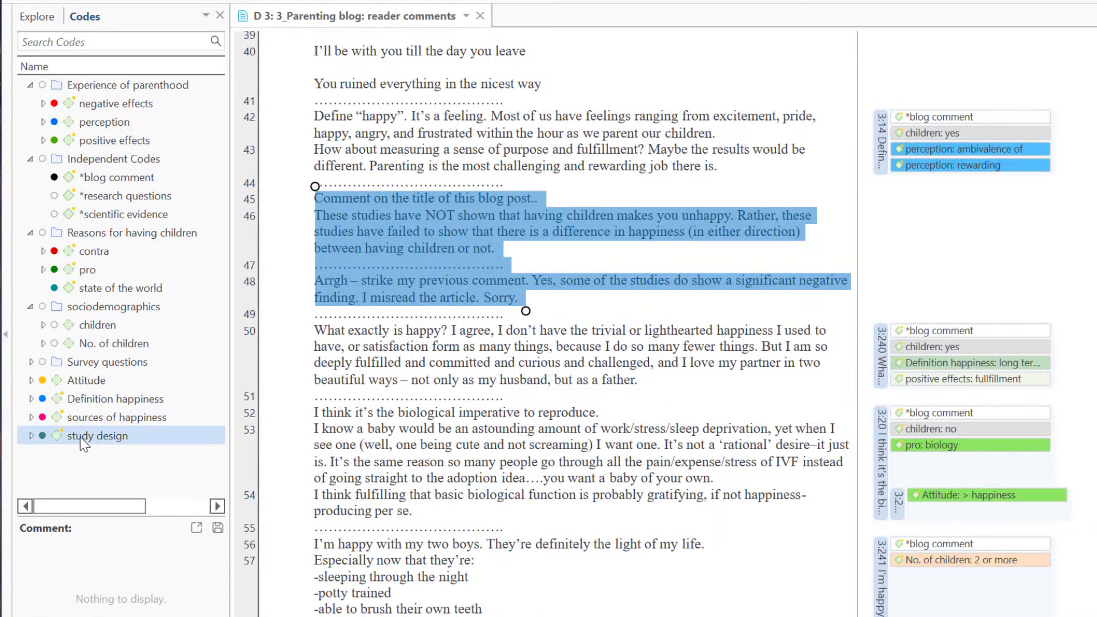
Code lines 45–48 as study design: measuring happiness and paragraph 50 as Definition happiness: fulfillment
drag(79, 436, 423, 220)
click(325, 299)
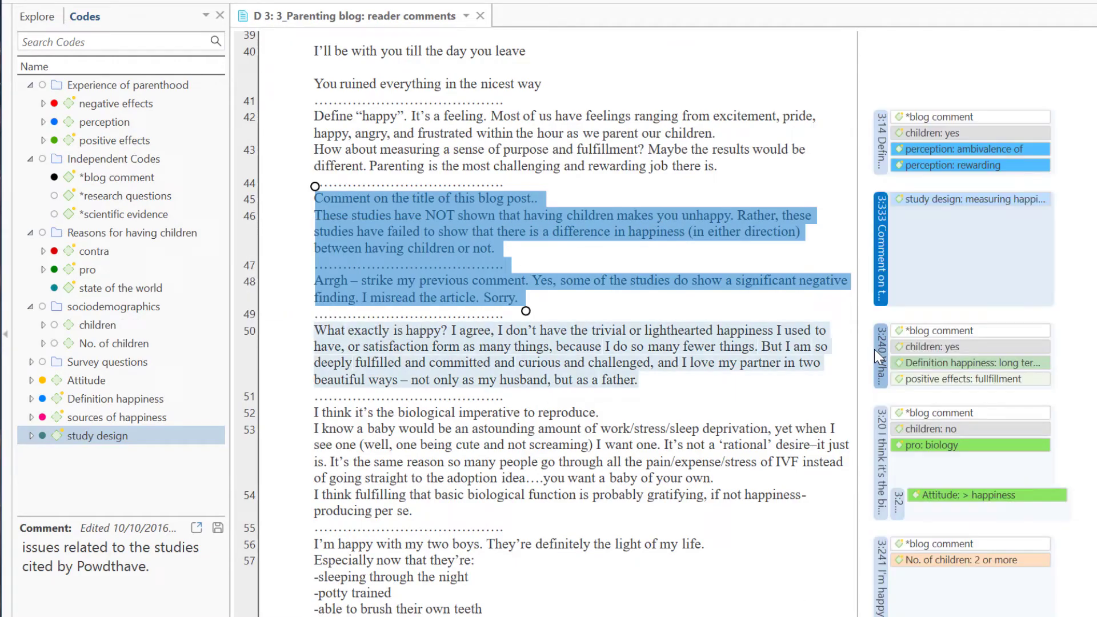
click(881, 350)
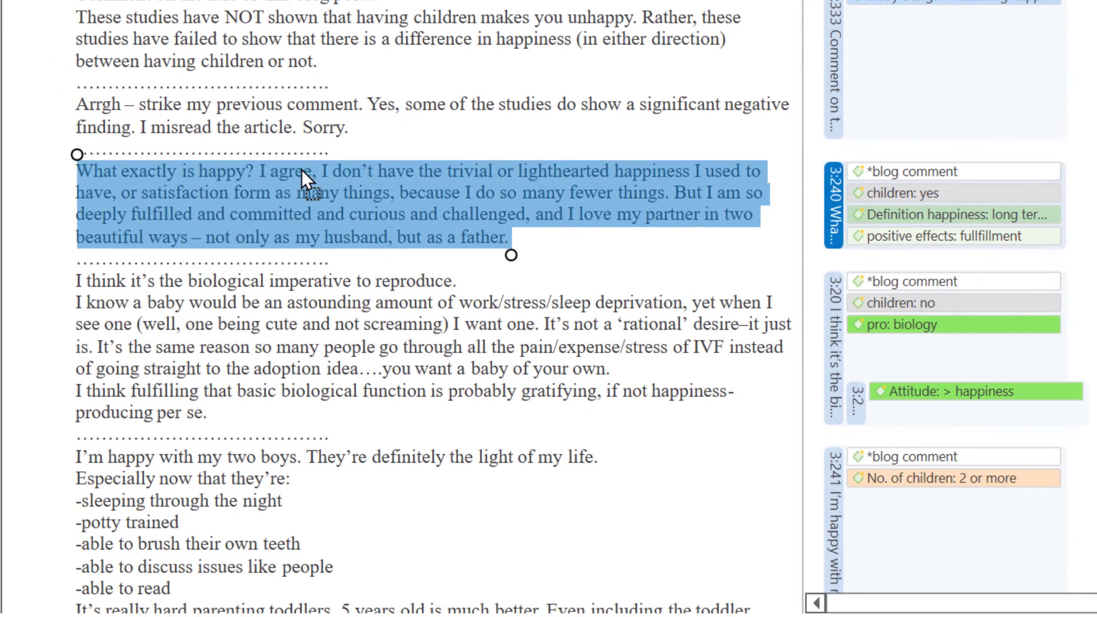
drag(301, 170, 302, 170)
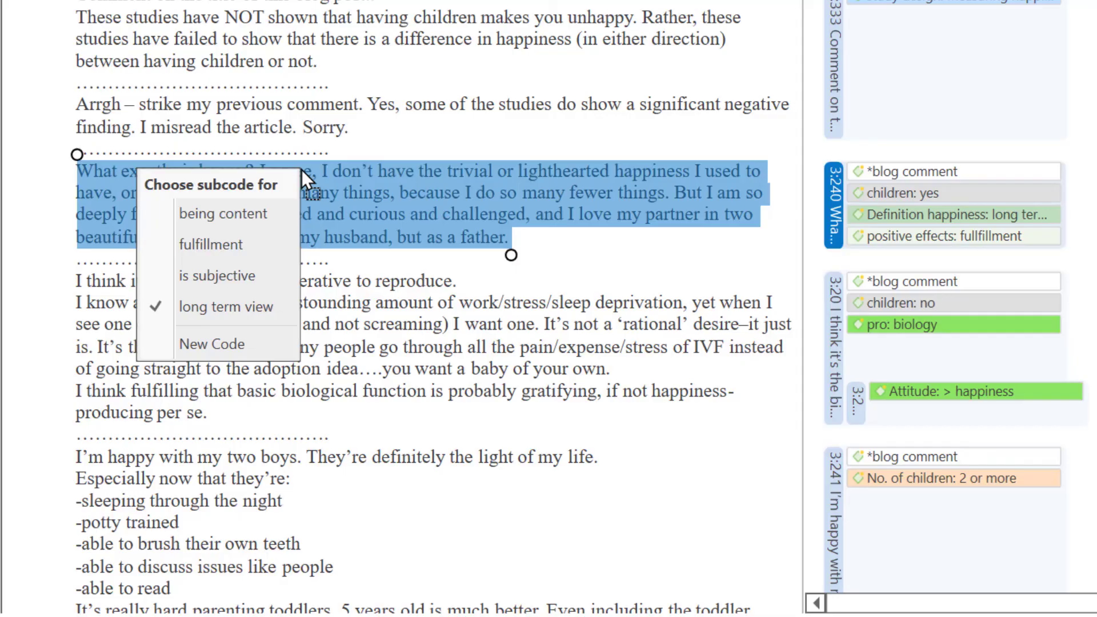
click(224, 248)
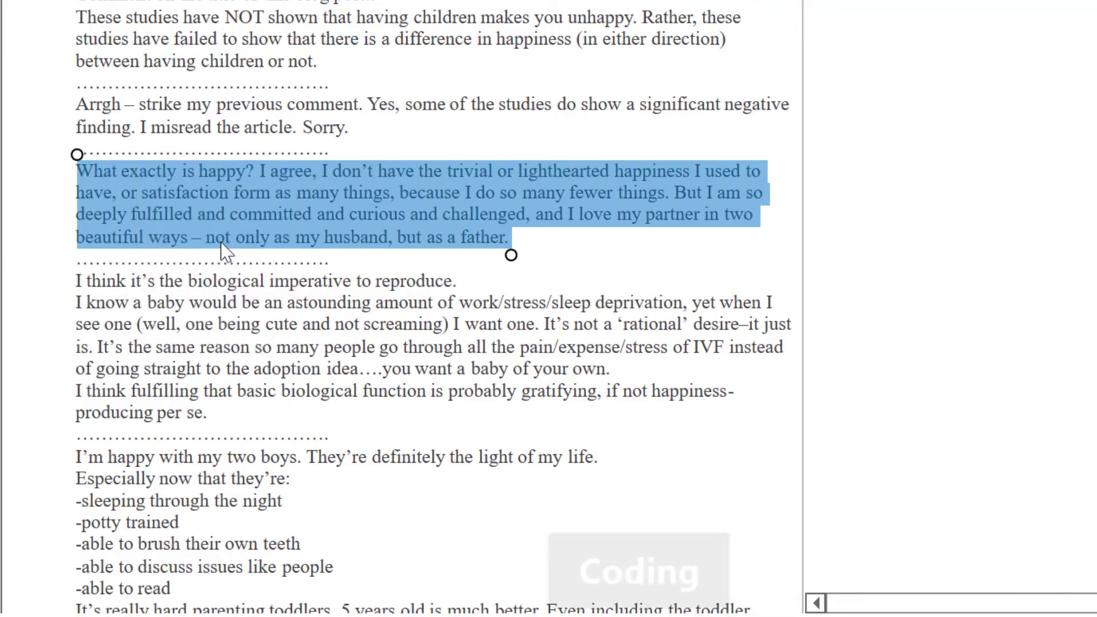